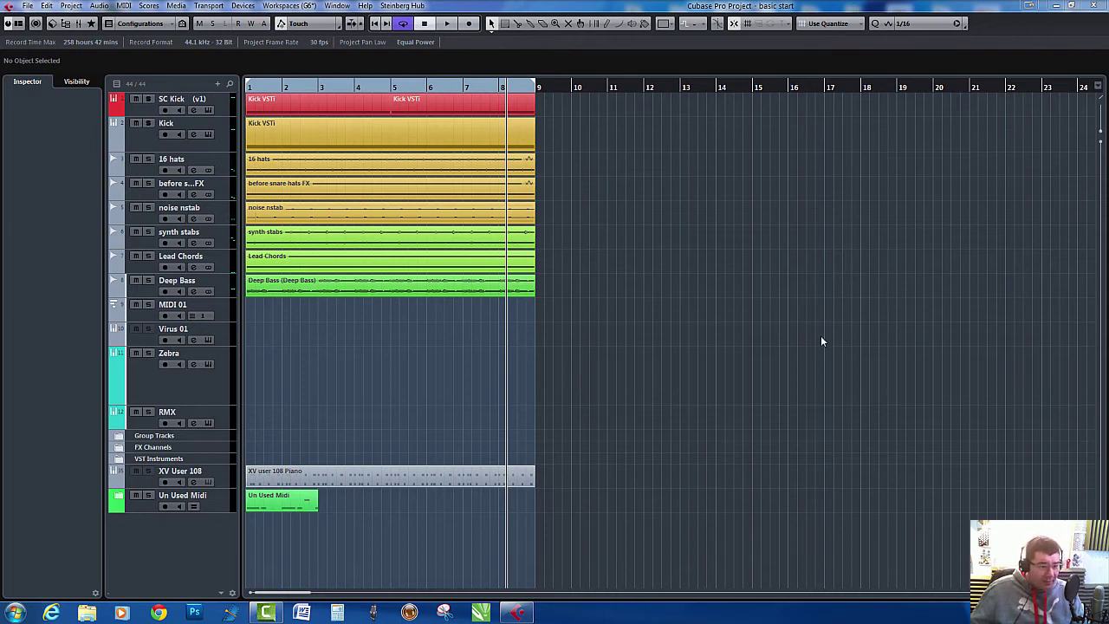
# Play the loop with the transport panel shown, and open the MixConsole
pyautogui.press('F2')
pyautogui.press('space')
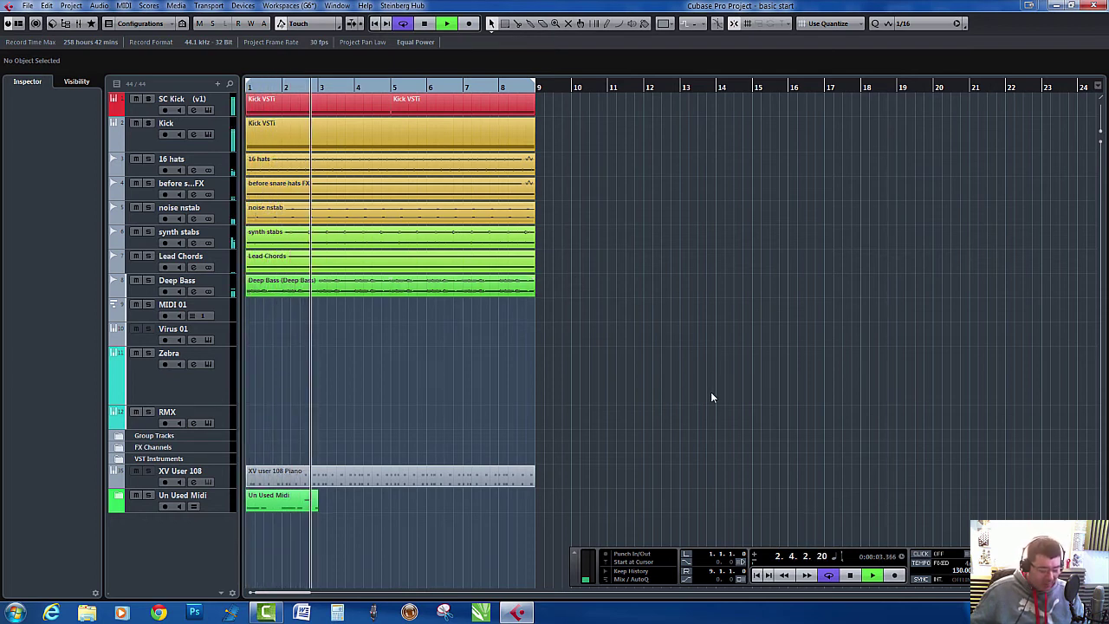
pyautogui.press('F3')
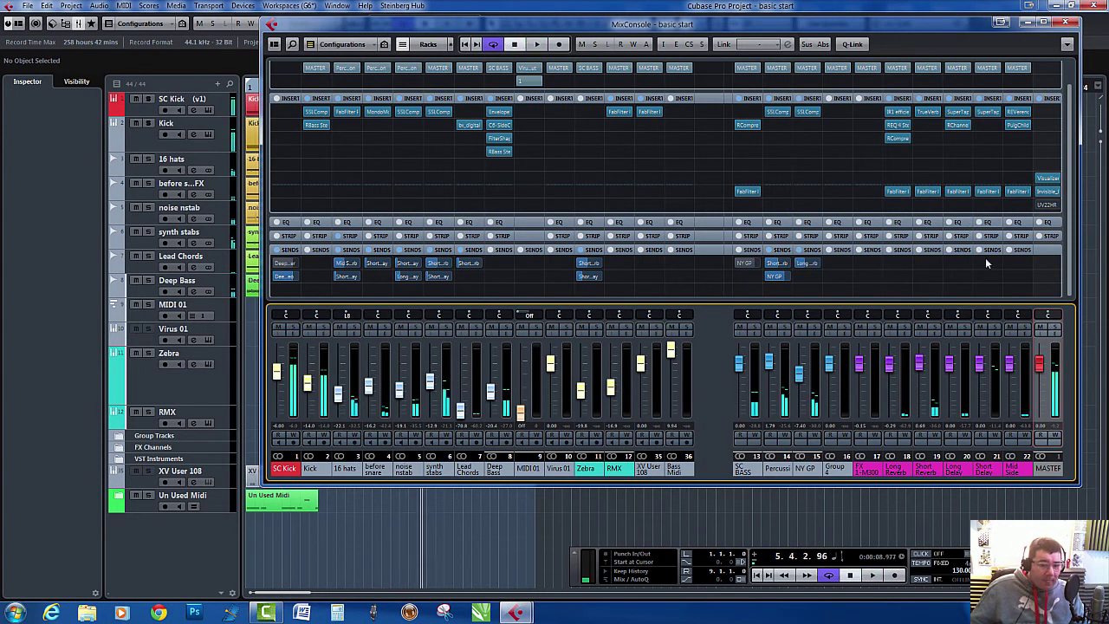
# Inspect the SuperTap delay and FabFilter Pro-Q inserts on the Short Delay channel, closing each plug-in window
pyautogui.click(992, 114)
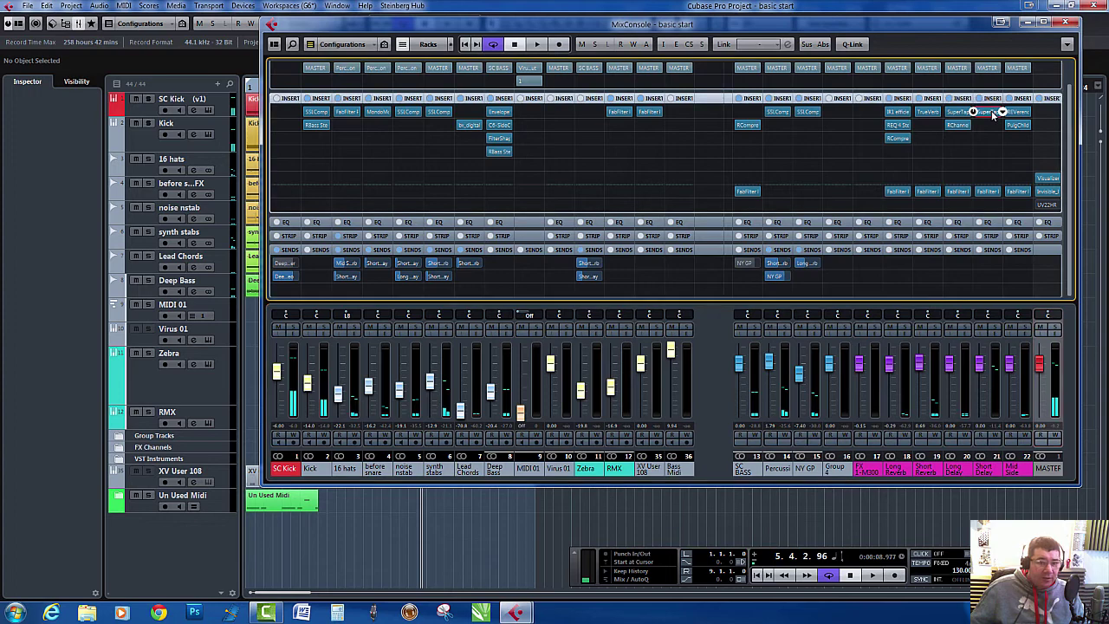
pyautogui.click(993, 115)
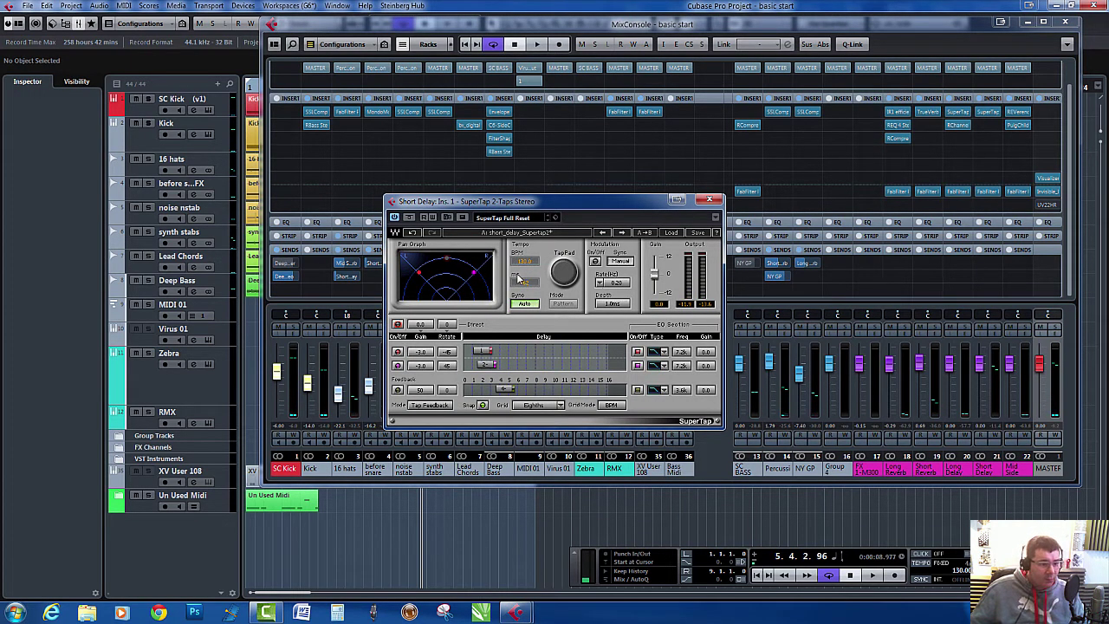
pyautogui.click(711, 201)
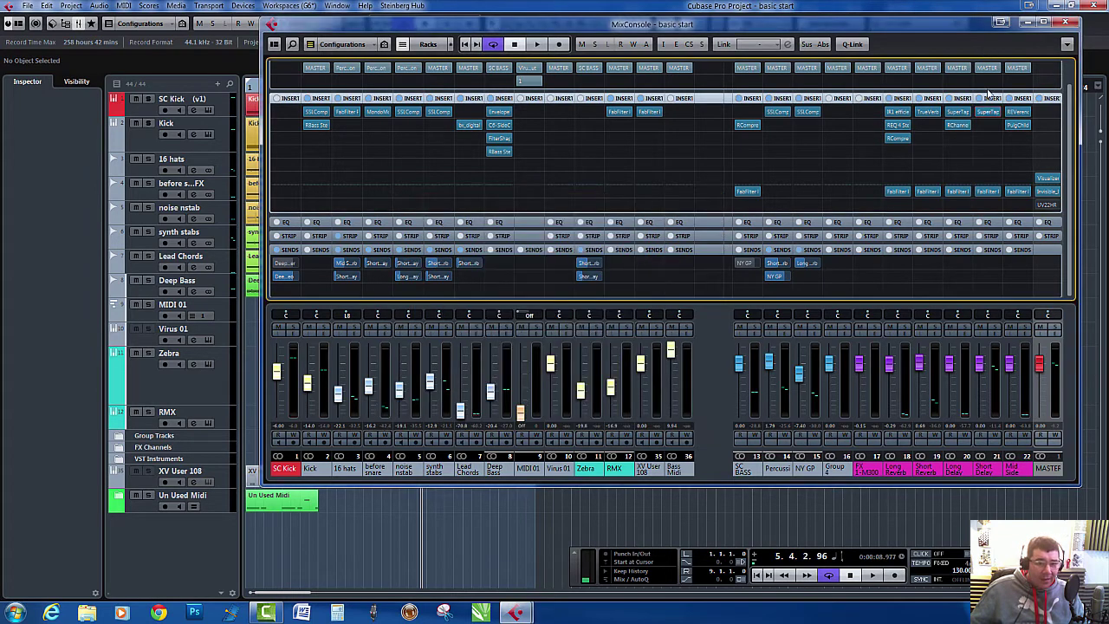
pyautogui.click(990, 192)
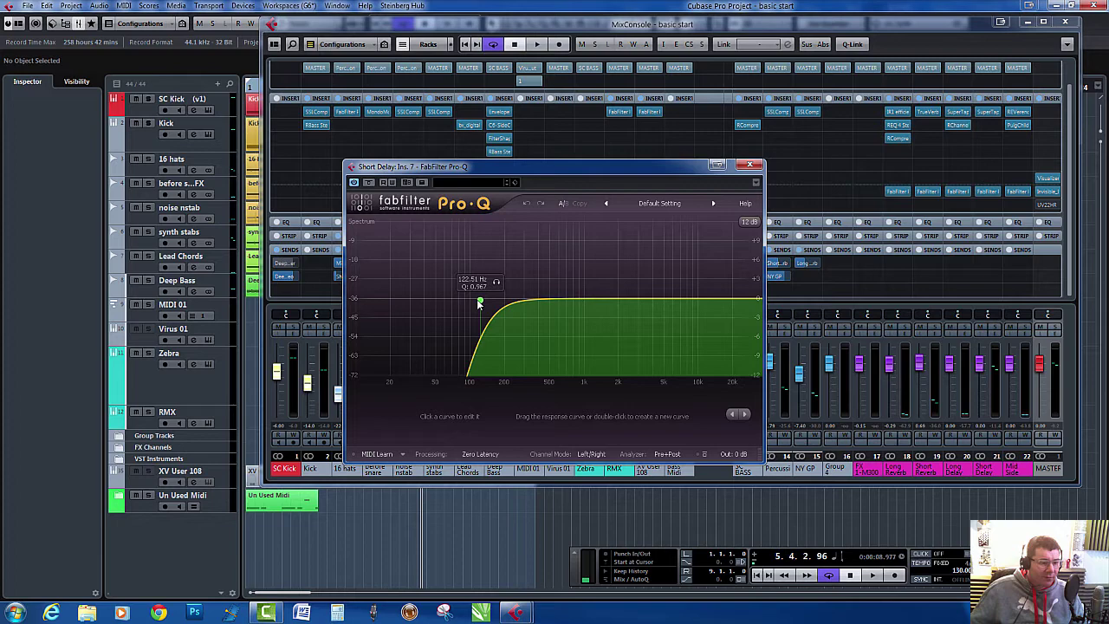
pyautogui.click(751, 166)
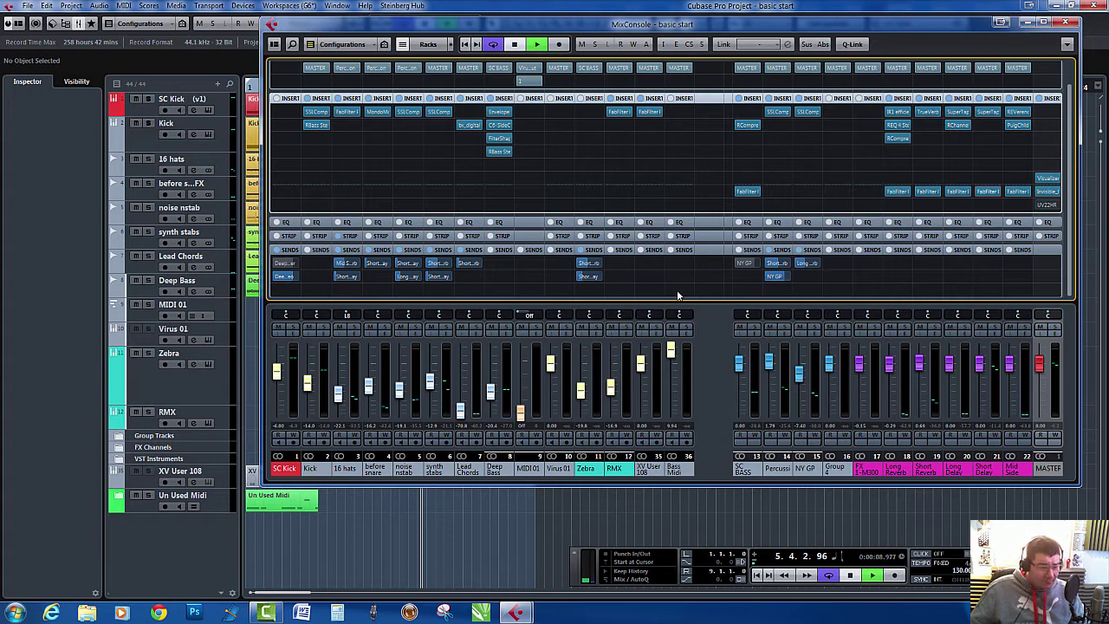
# Solo the synth stabs channel during playback and raise its fader slightly
pyautogui.click(447, 327)
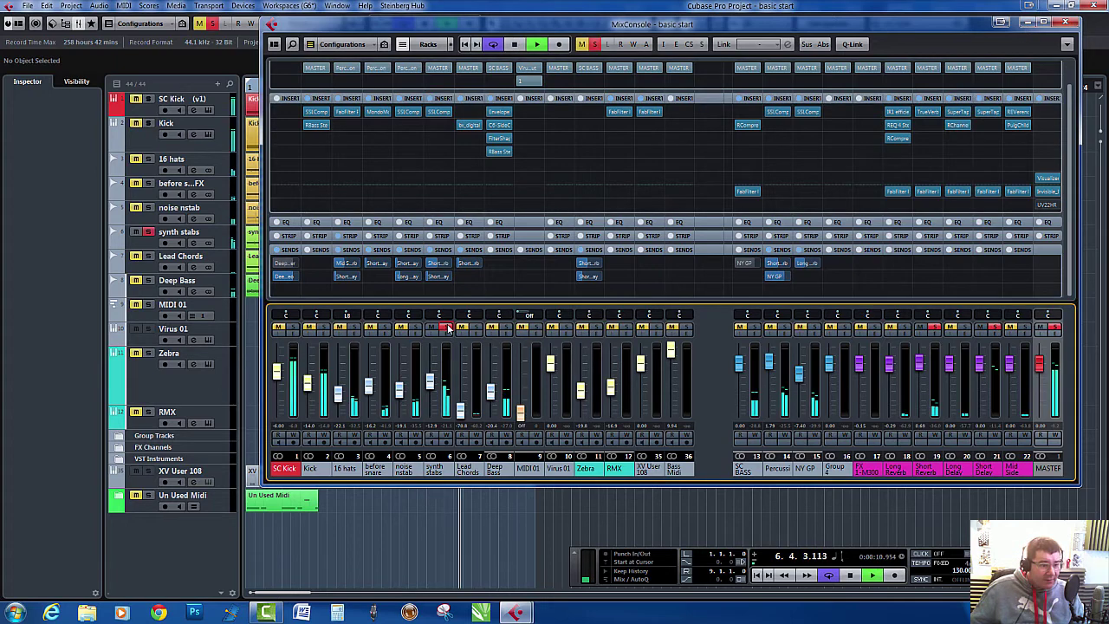
pyautogui.moveTo(434, 381); pyautogui.dragTo(434, 370)
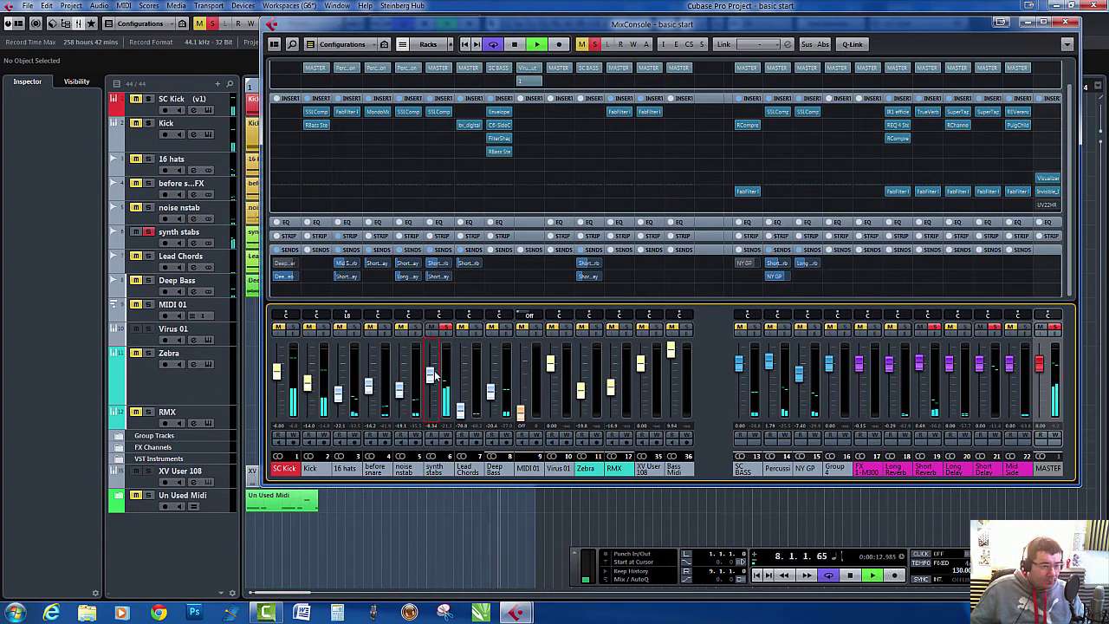
# Audition different Short Delay send levels on the synth stabs channel and pull the send fully down again
pyautogui.click(434, 277)
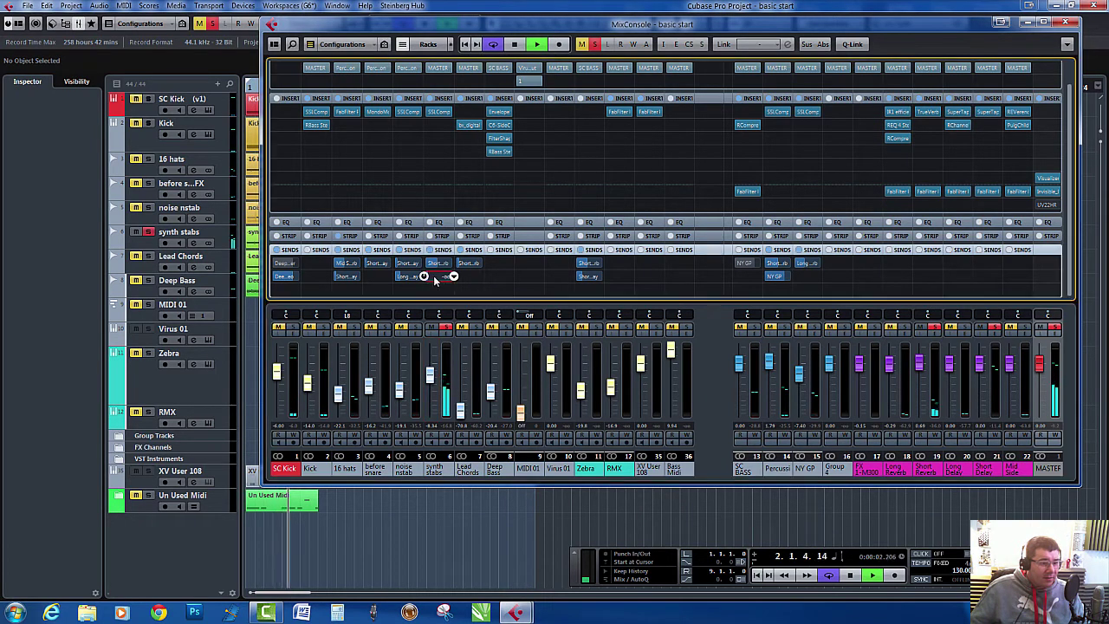
pyautogui.moveTo(435, 278)
pyautogui.mouseDown()
pyautogui.moveTo(425, 278)
pyautogui.moveTo(459, 276)
pyautogui.moveTo(447, 272)
pyautogui.mouseUp()
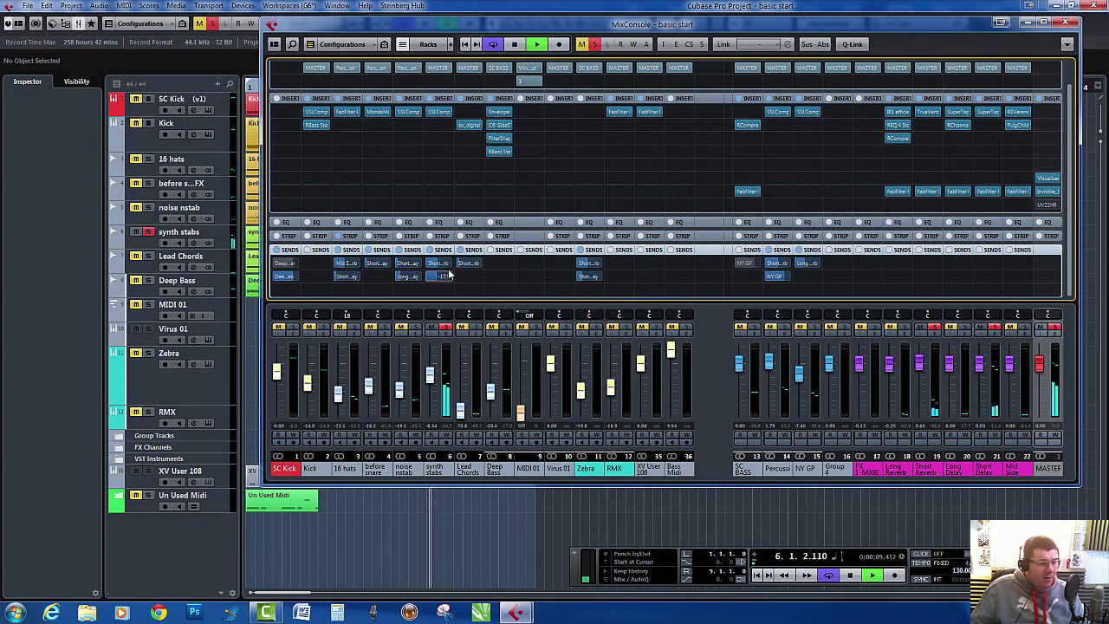
pyautogui.moveTo(449, 272); pyautogui.dragTo(455, 271)
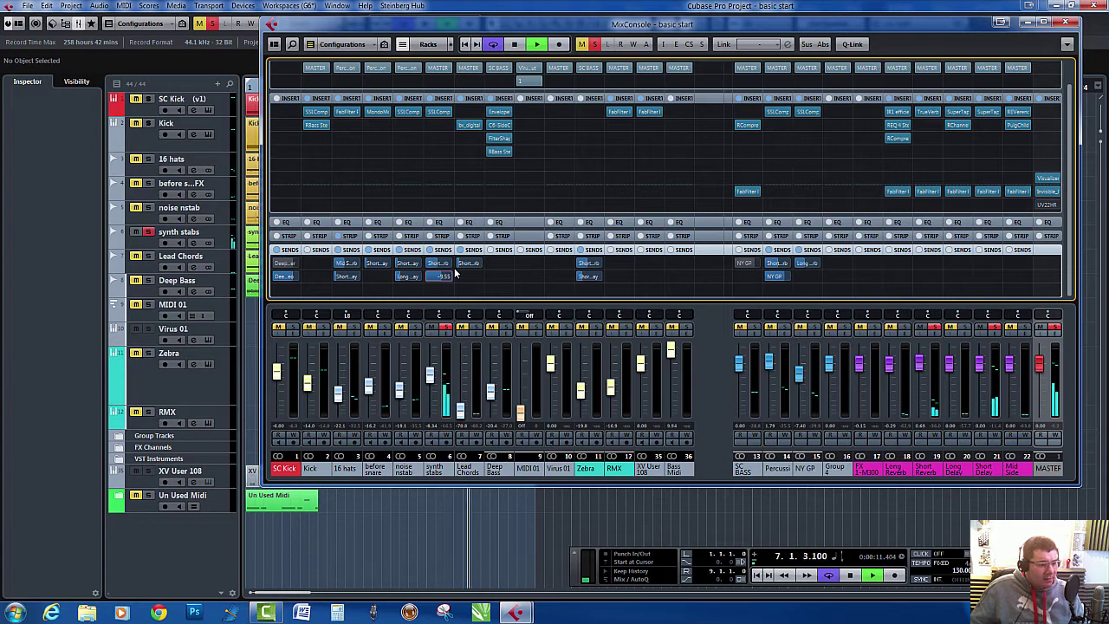
pyautogui.scroll(-2, 453, 274)
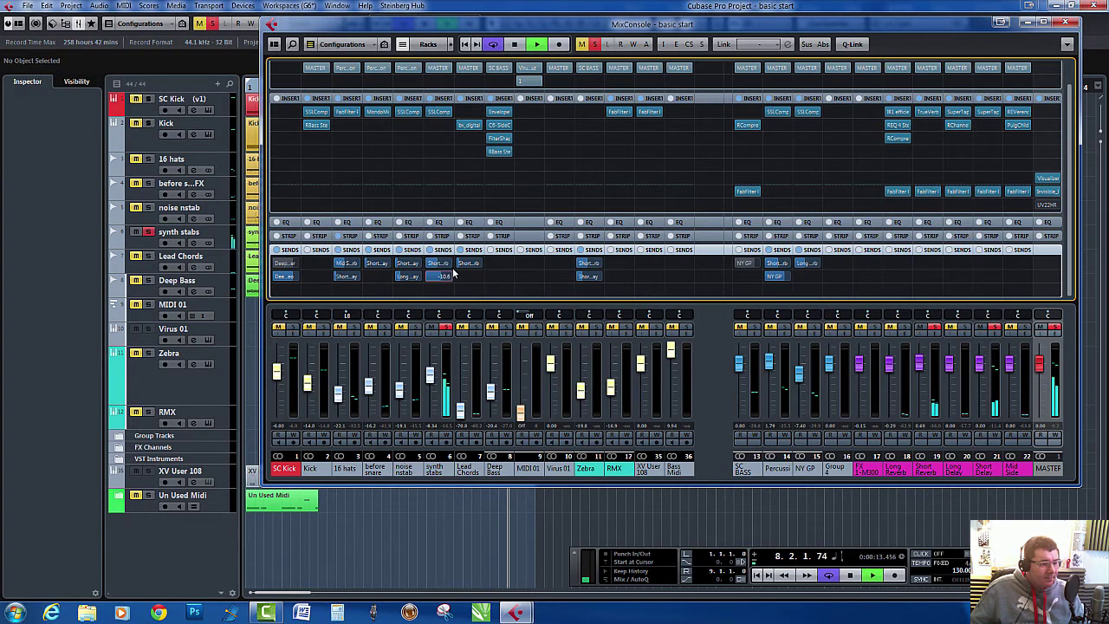
pyautogui.moveTo(451, 270); pyautogui.dragTo(431, 268)
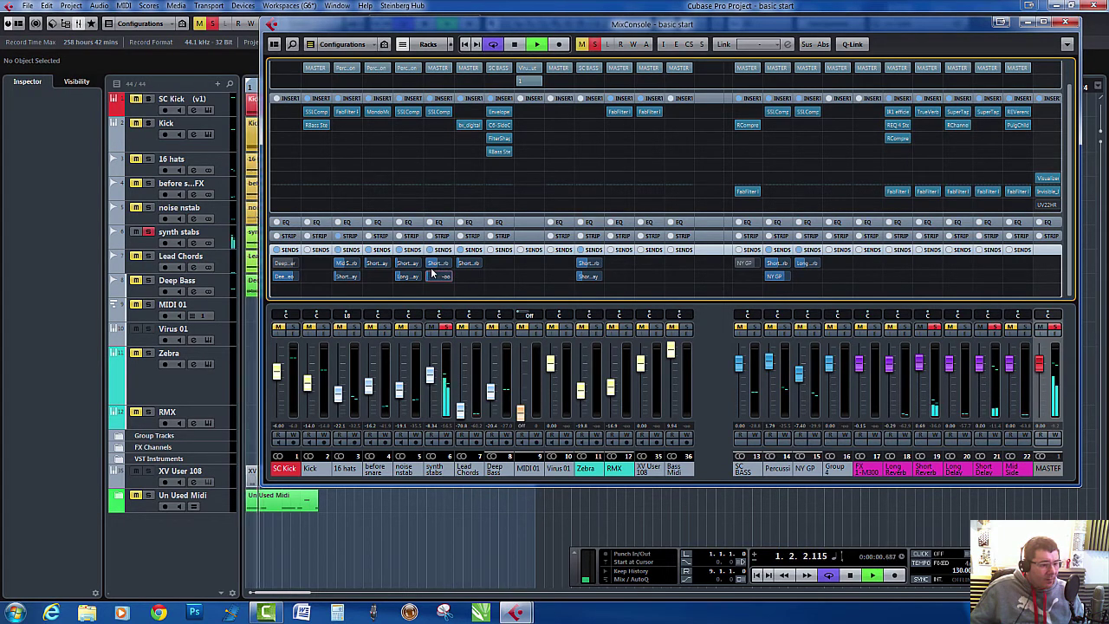
# Solo noise nstab instead of synth stabs, and sweep its Short Delay send up to about 3.72 dB and back down
pyautogui.click(414, 327)
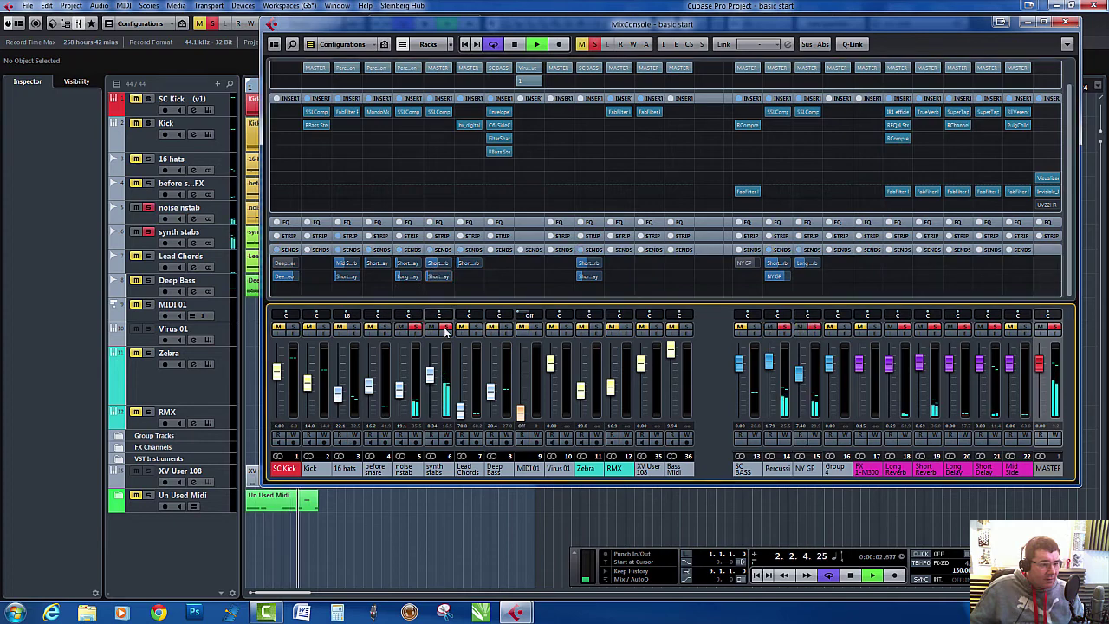
pyautogui.click(445, 327)
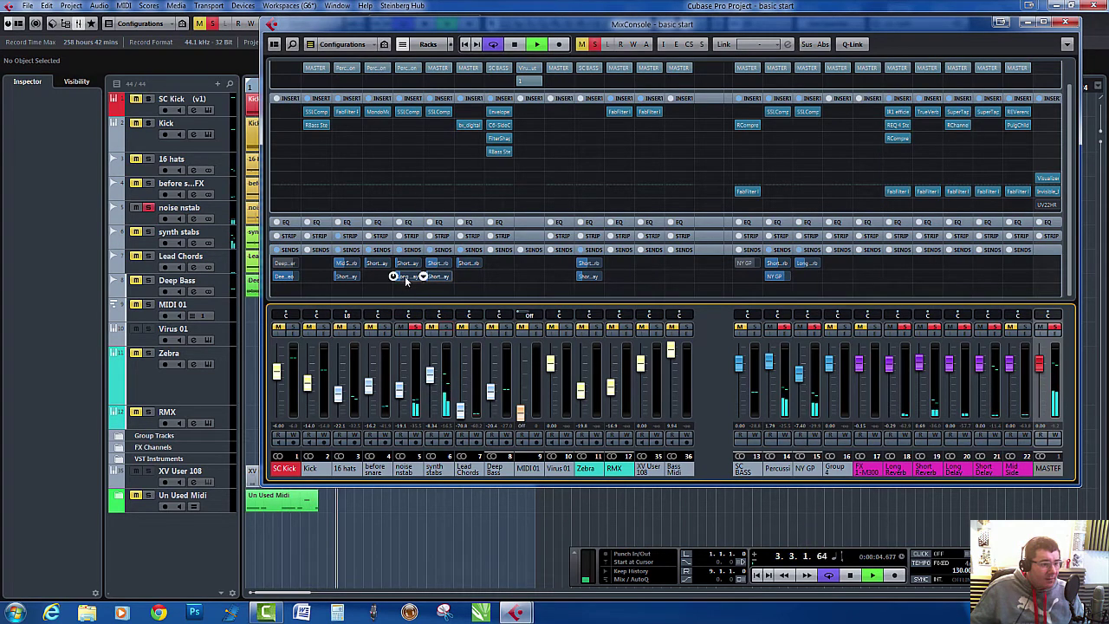
pyautogui.moveTo(402, 261); pyautogui.dragTo(431, 265)
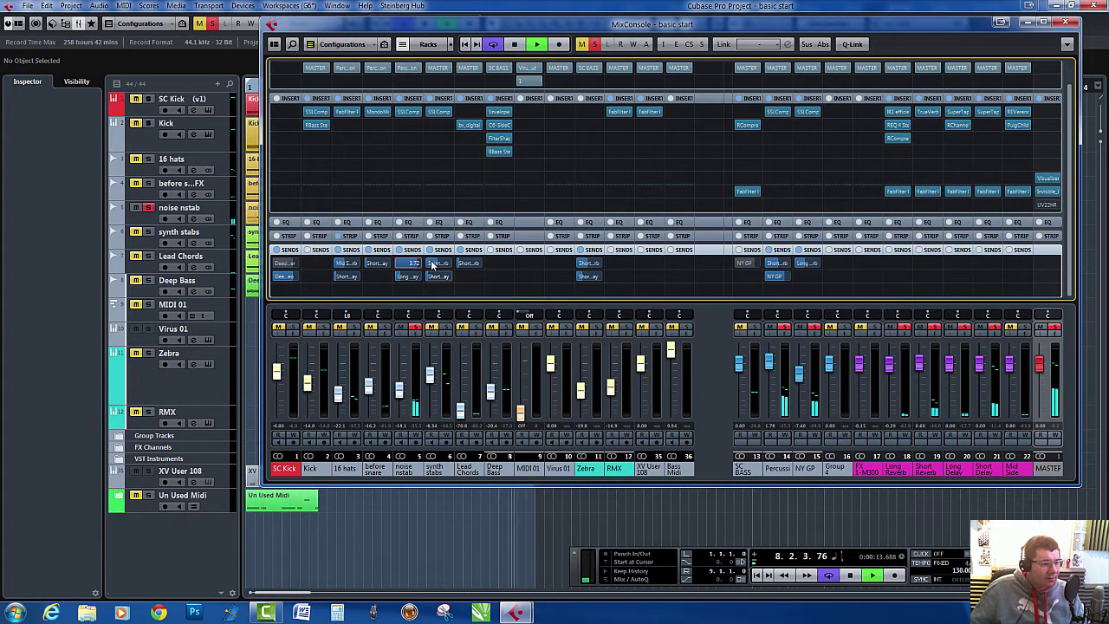
pyautogui.moveTo(432, 265); pyautogui.dragTo(390, 297)
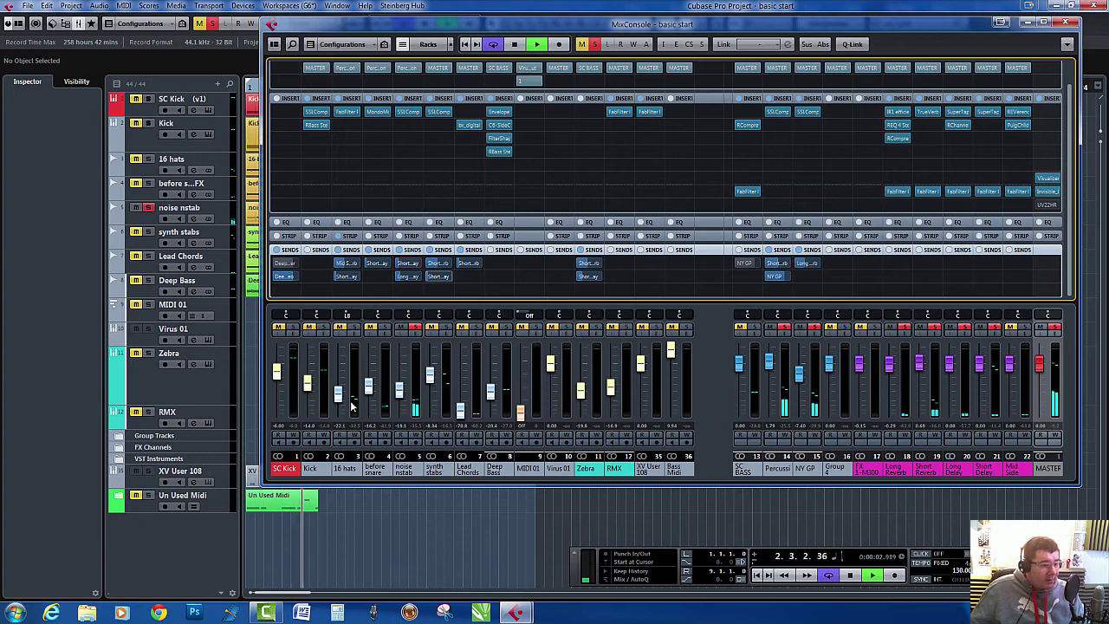
# Add 16 hats to the soloed channels and raise its Short Delay send to about 2.68 dB
pyautogui.click(355, 330)
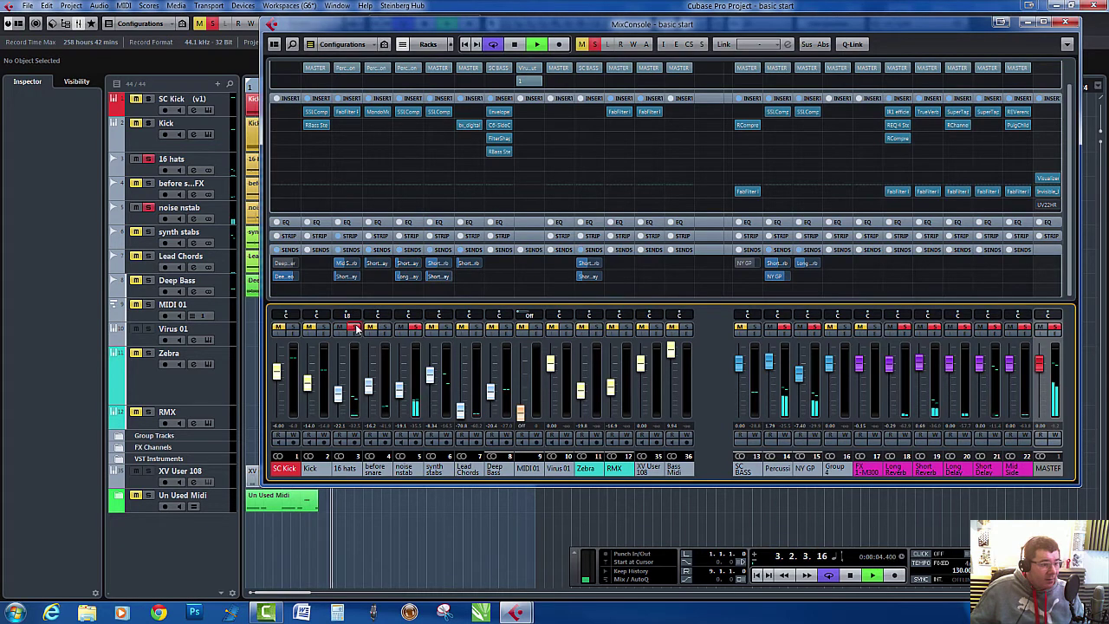
pyautogui.click(346, 275)
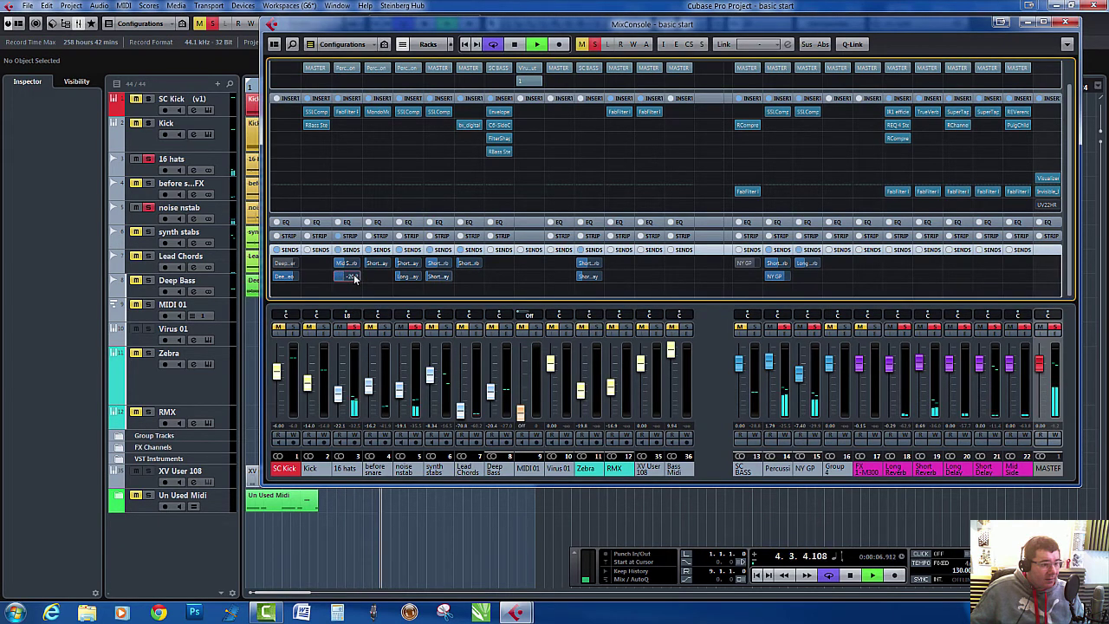
pyautogui.moveTo(354, 274); pyautogui.dragTo(367, 277)
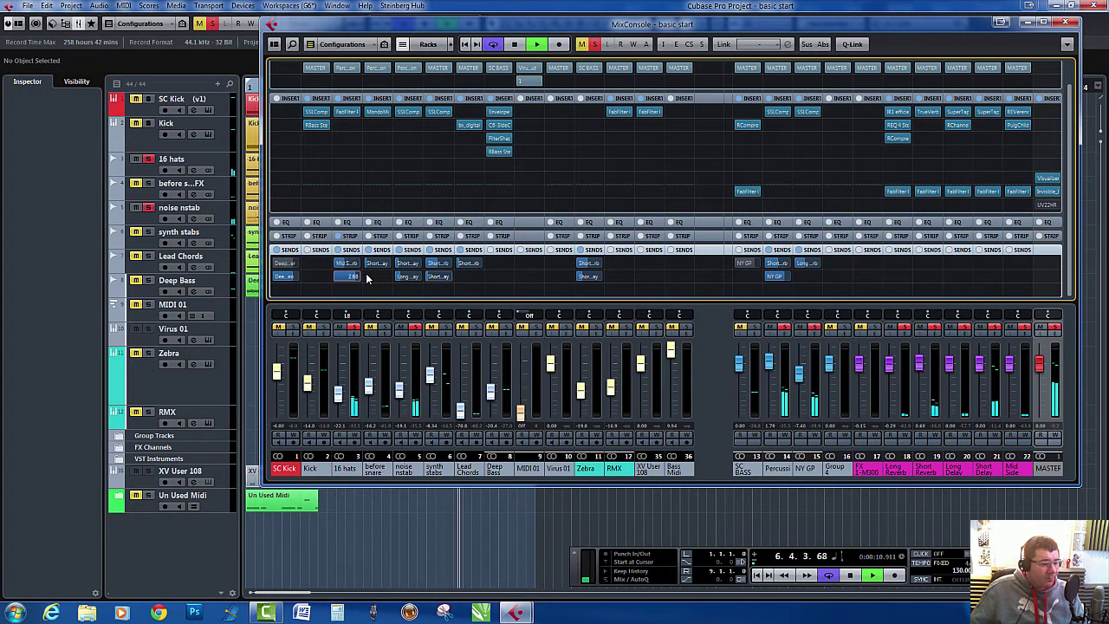
# Raise noise nstab's Short Delay send, and solo synth stabs with its Short Delay send at about -13.9 dB
pyautogui.moveTo(366, 278); pyautogui.dragTo(433, 268)
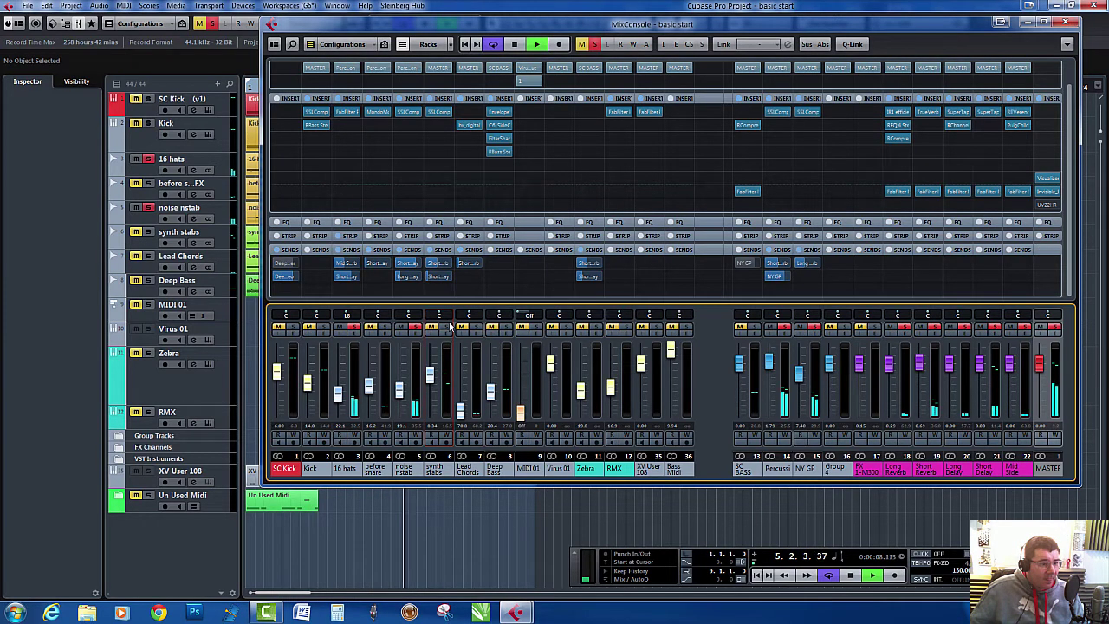
pyautogui.click(447, 326)
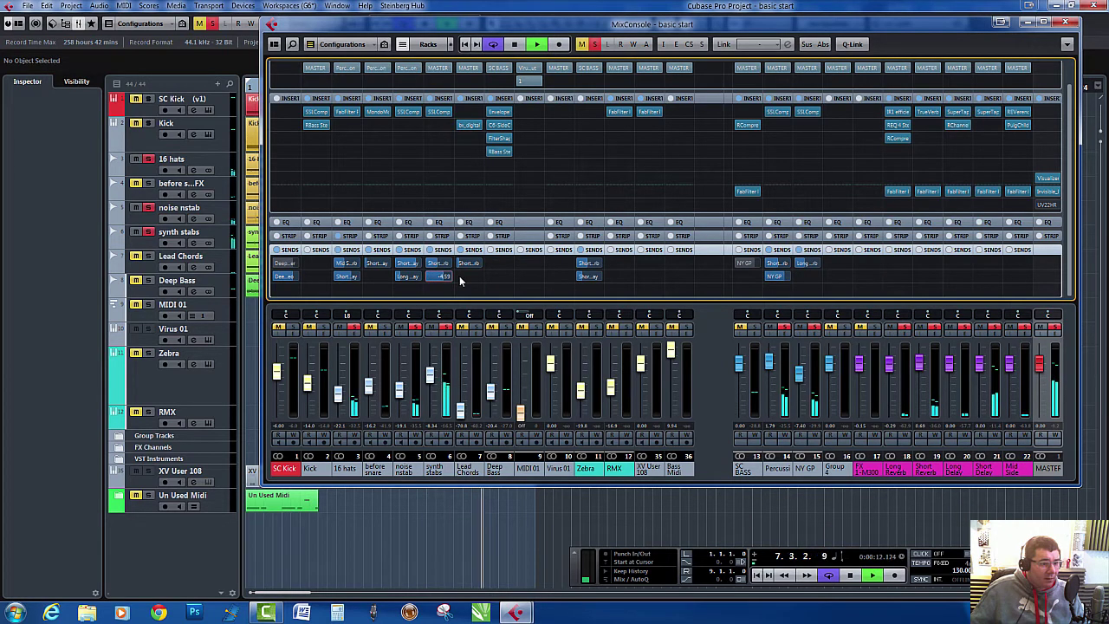
pyautogui.moveTo(459, 276); pyautogui.dragTo(451, 272)
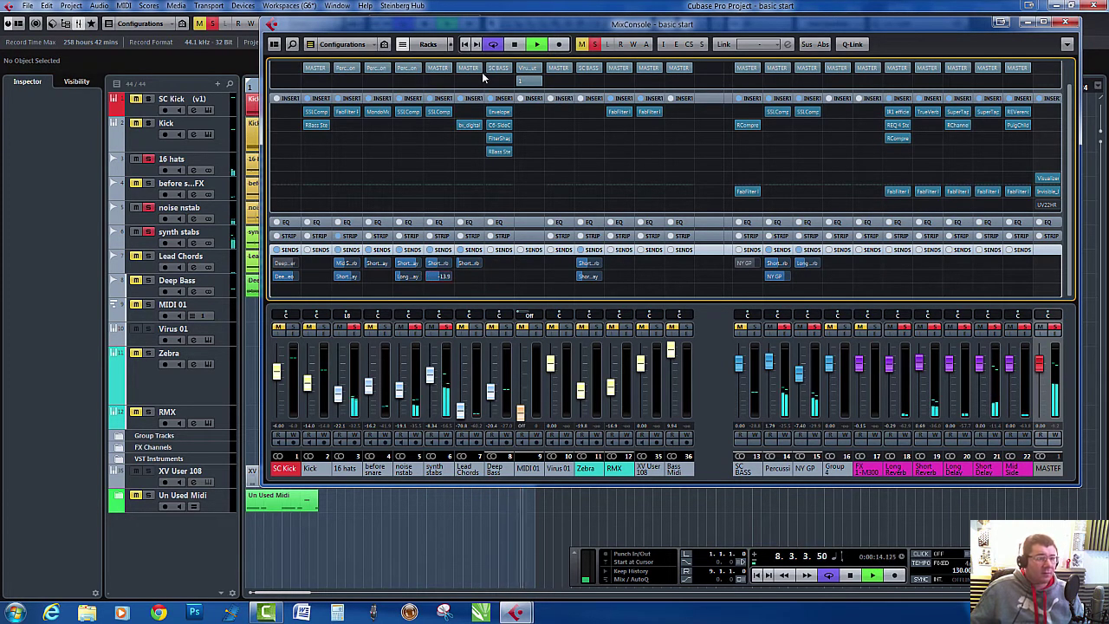
# Clear all mutes and solos, and lower noise nstab's Short Delay send to about -6.31 dB in the full mix
pyautogui.click(581, 44)
pyautogui.click(595, 45)
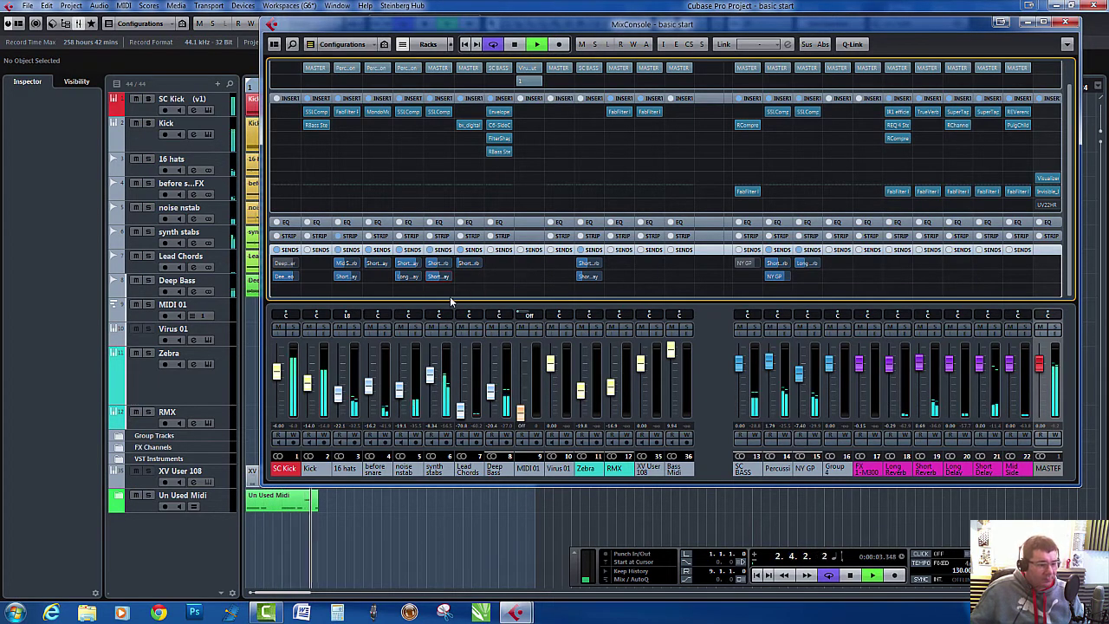
pyautogui.moveTo(414, 264)
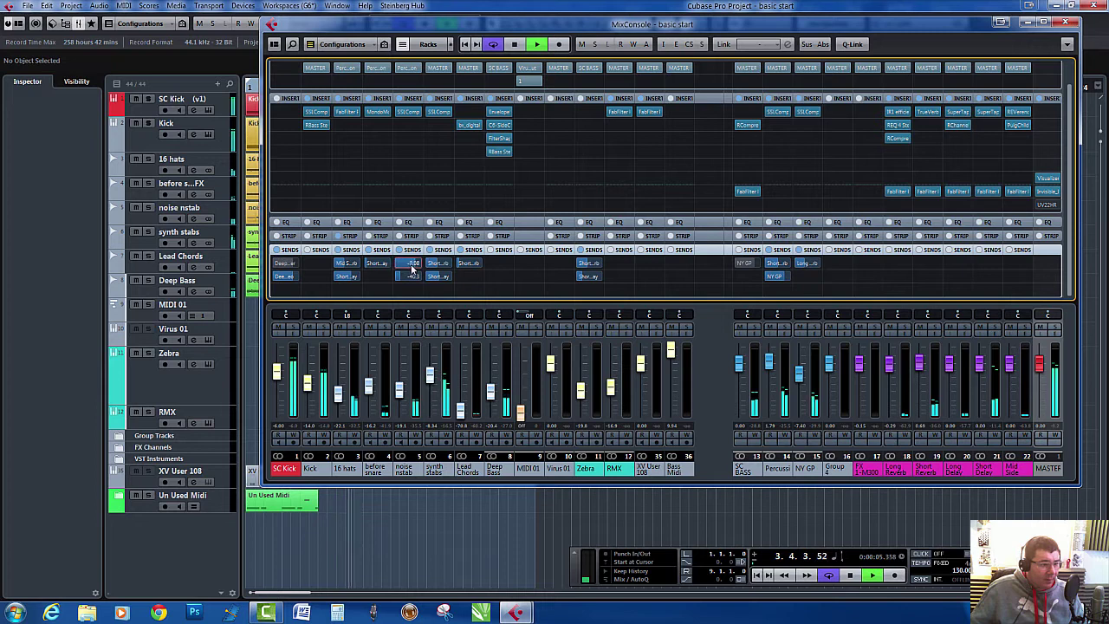
pyautogui.moveTo(411, 266); pyautogui.dragTo(407, 266)
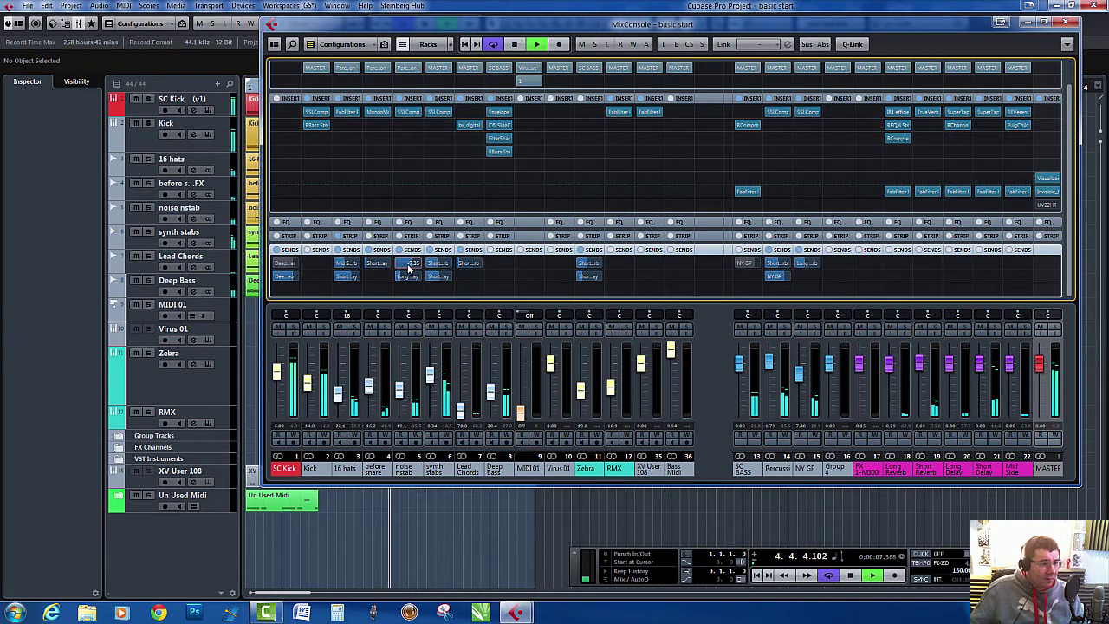
pyautogui.scroll(-3, 411, 268)
# Lower the 16 hats channel's Short Delay send to about -16.5 dB
pyautogui.moveTo(343, 276)
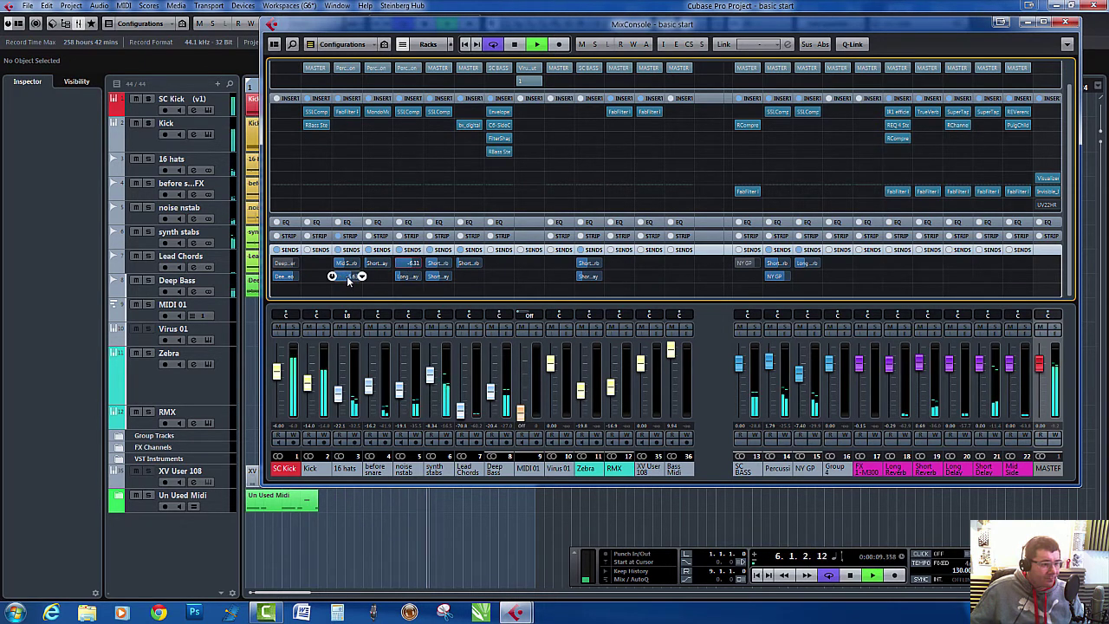
pyautogui.scroll(-4, 343, 275)
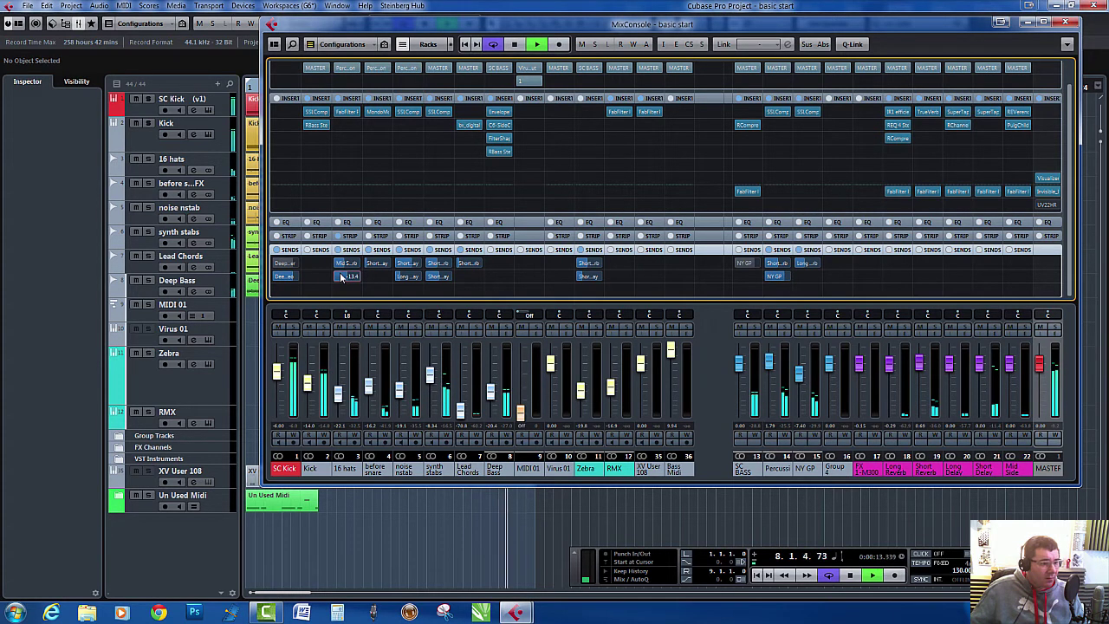
pyautogui.scroll(-3, 338, 272)
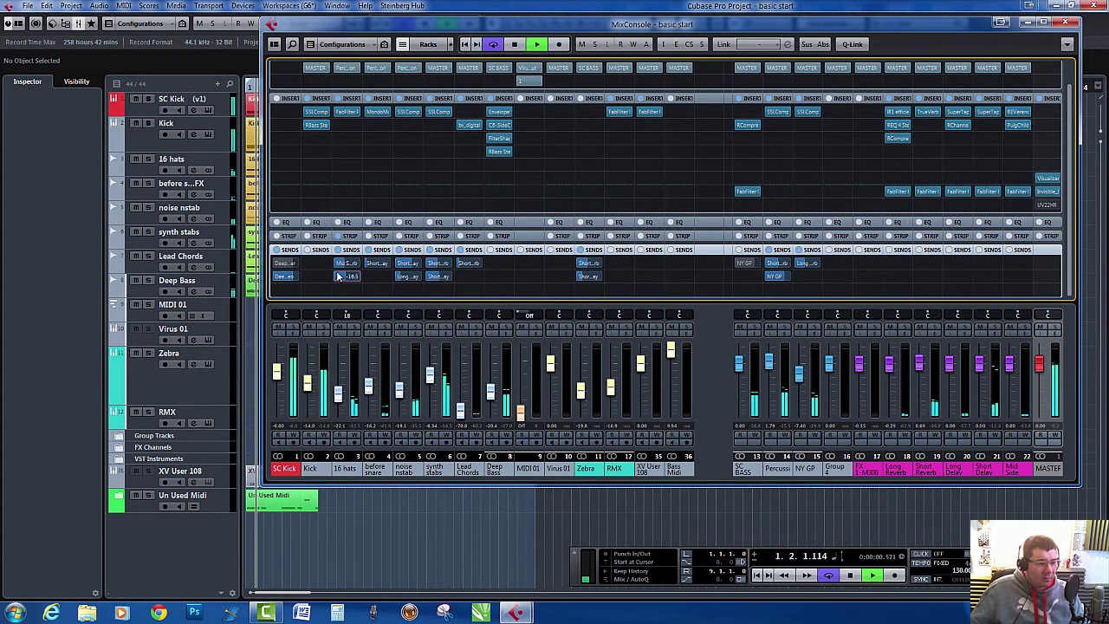
pyautogui.scroll(-2, 442, 275)
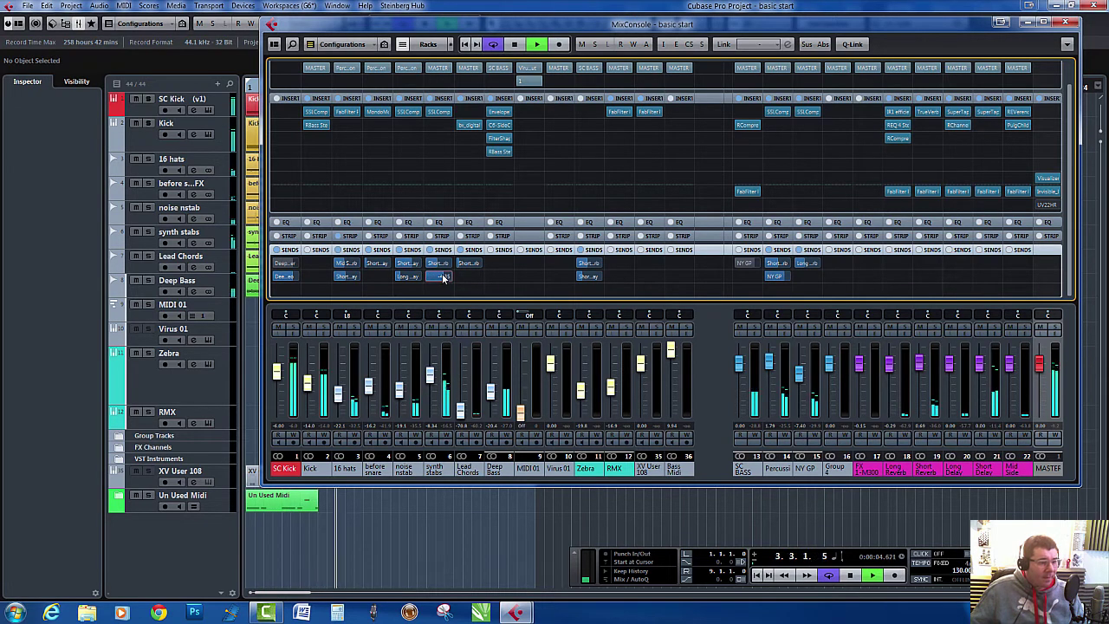
# Fine-tune the synth stabs channel's Short Delay send and stop playback
pyautogui.moveTo(441, 274); pyautogui.dragTo(441, 273)
pyautogui.press('space')
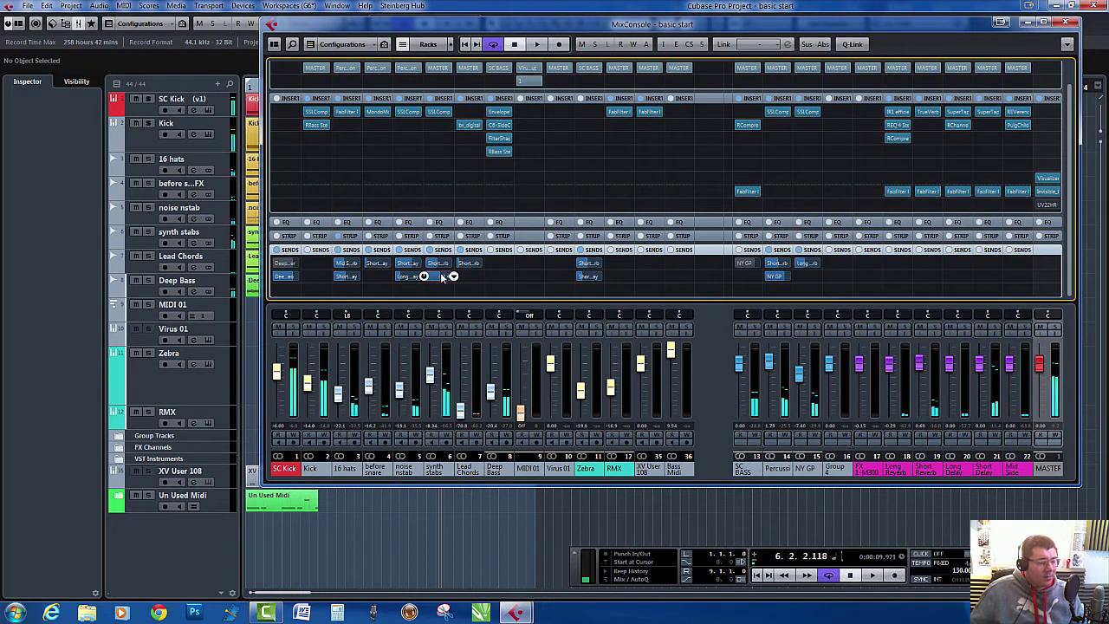